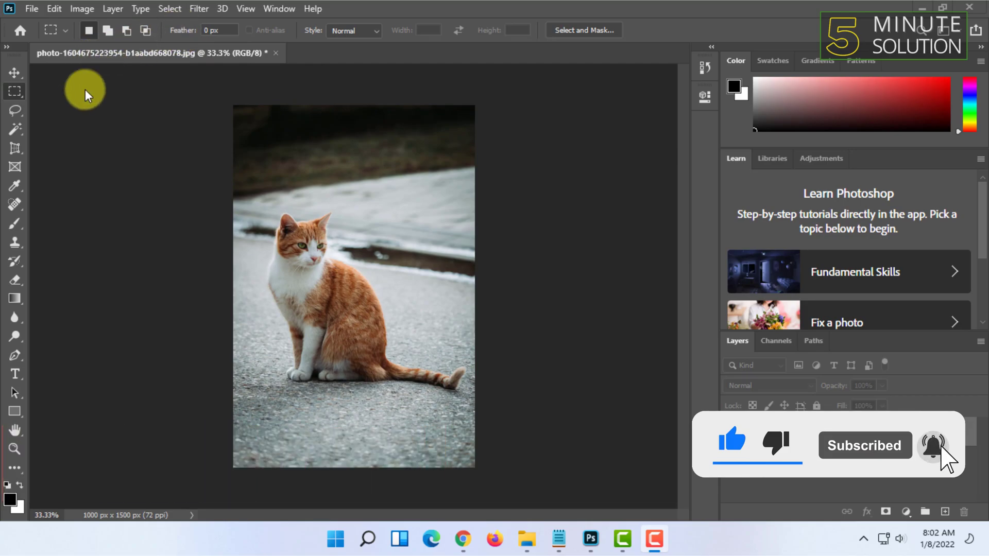
Select the cat with the Object Selection Tool, redrawing a larger box to include its tail.
left_click(10, 131)
right_click(11, 129)
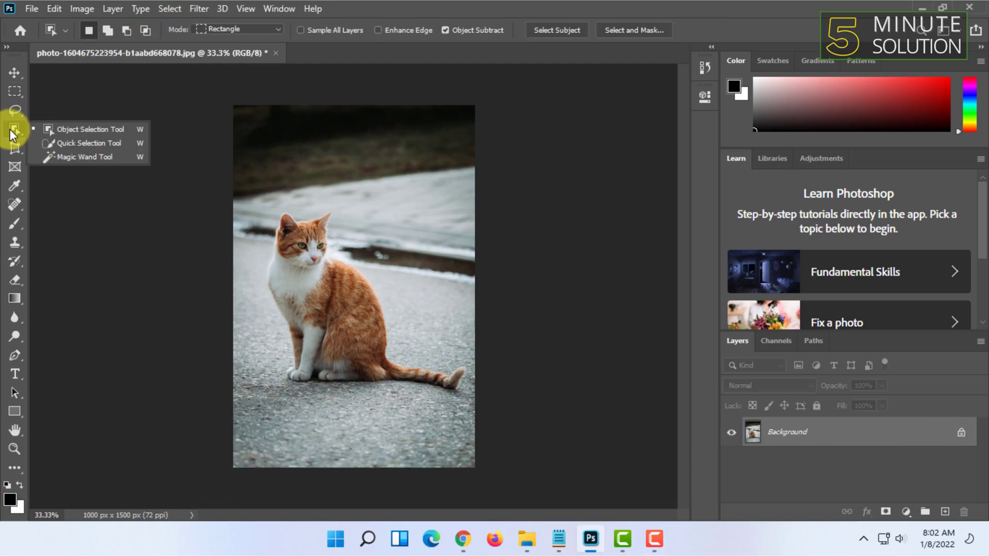
left_click(45, 129)
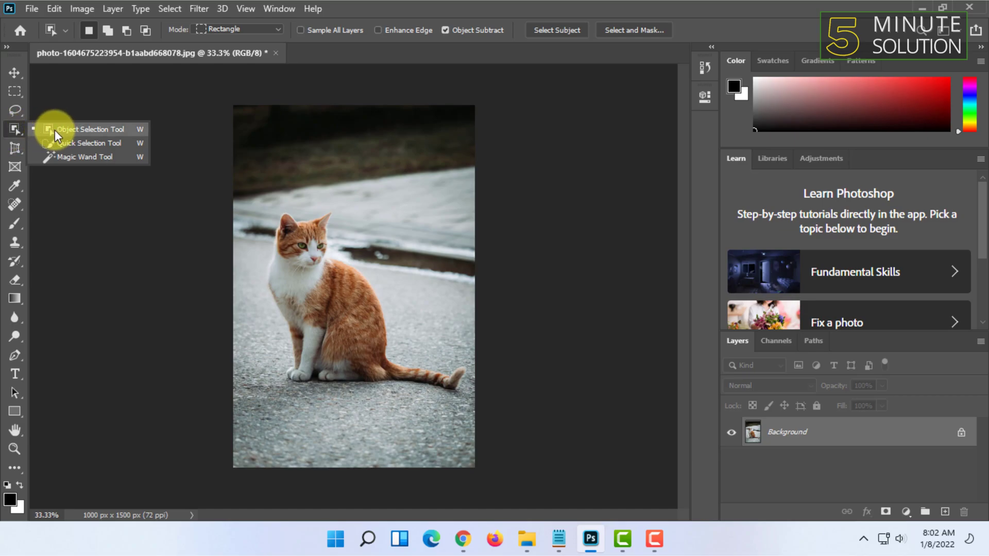
left_click_drag(253, 197, 468, 403)
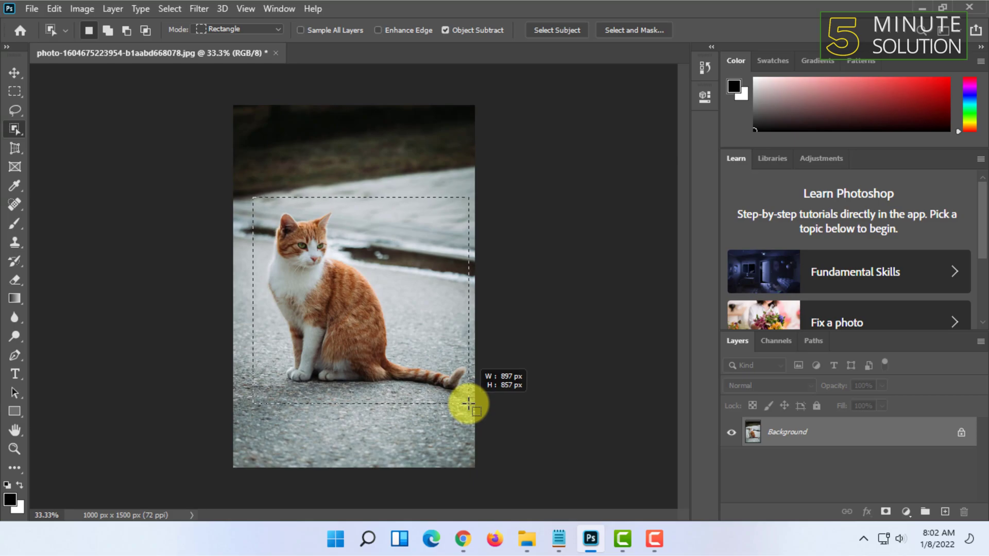
left_click_drag(469, 403, 469, 403)
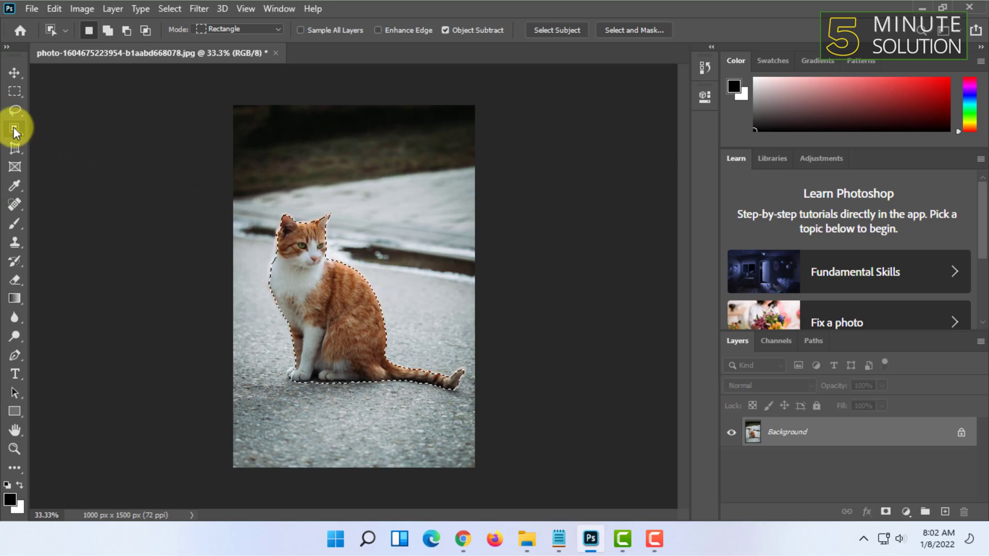
left_click(13, 129)
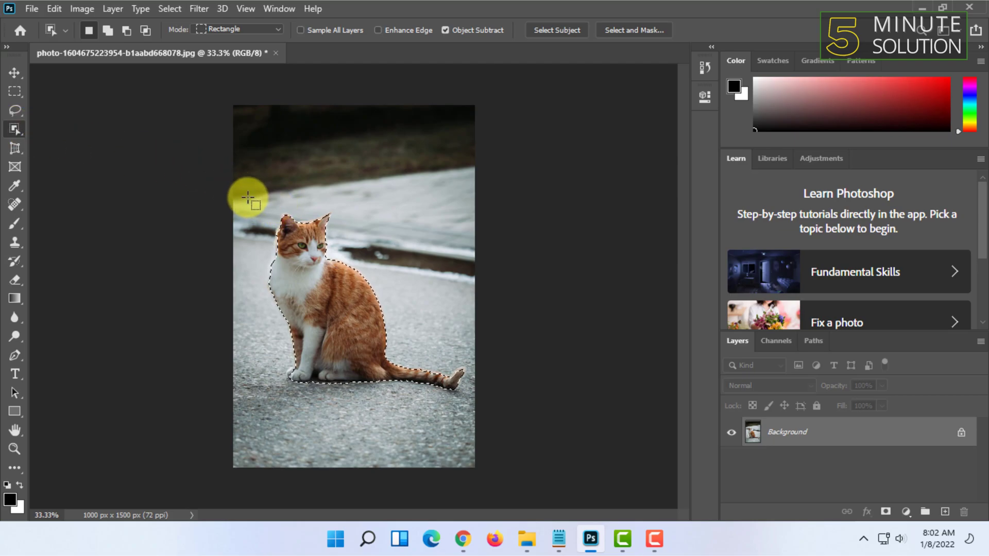
left_click_drag(247, 197, 469, 405)
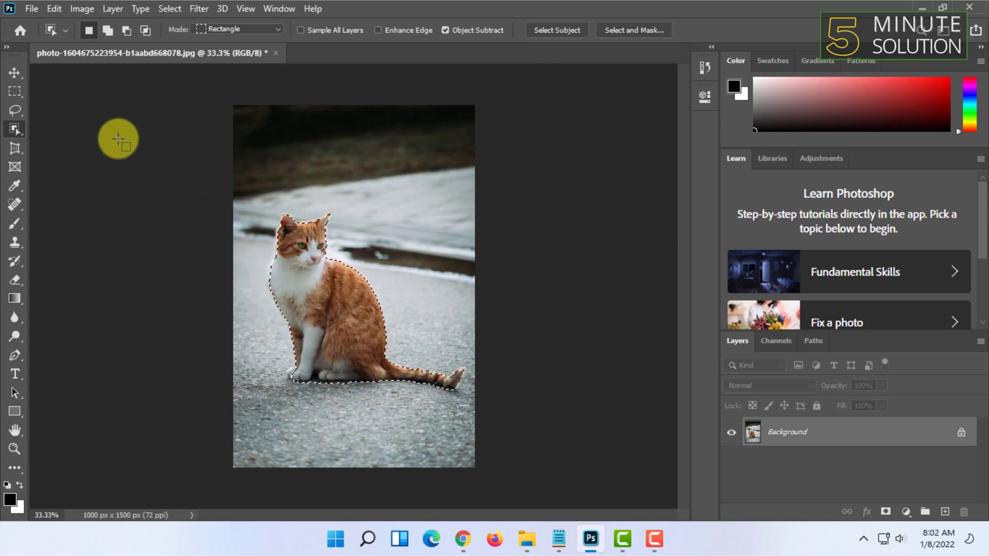
Switch to the Quick Selection Tool and clear the existing cat selection.
right_click(14, 124)
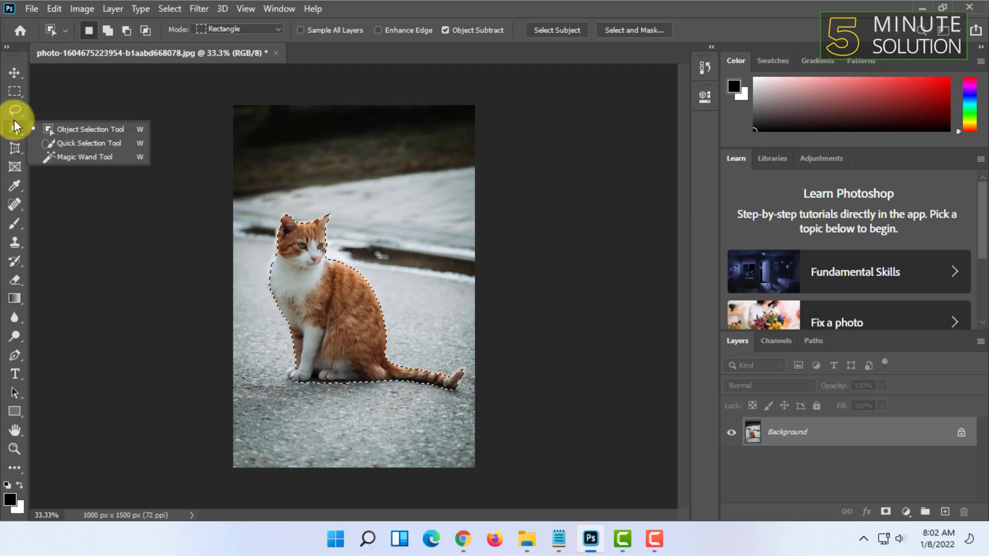
left_click(64, 144)
left_click(15, 91)
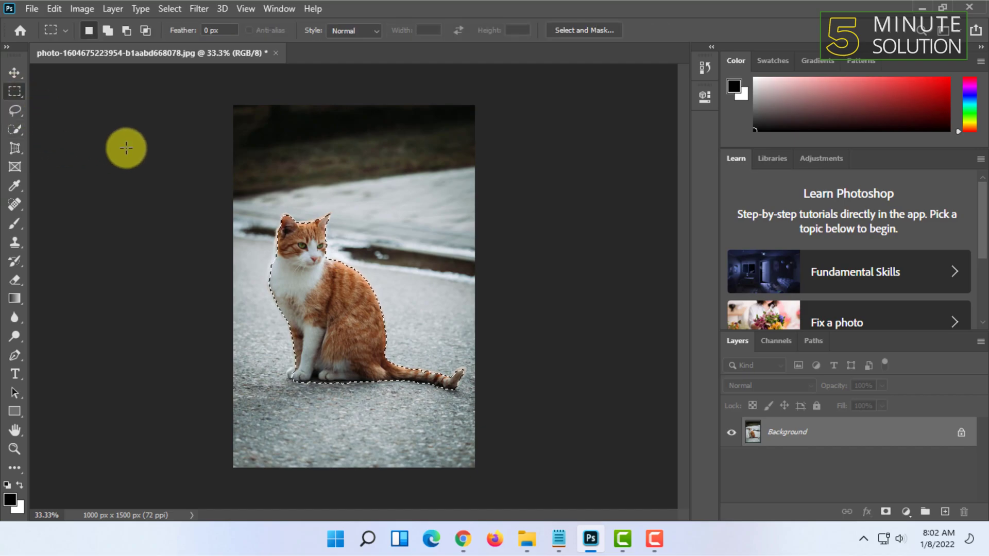
left_click(127, 147)
Paint a Quick Selection from the top-right background down to the photo's bottom-left corner.
left_click(10, 128)
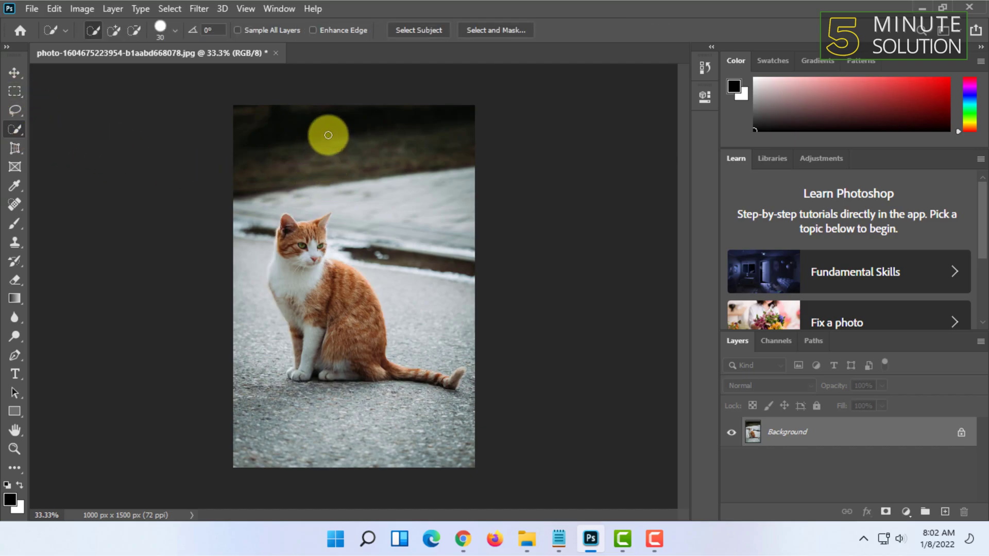
right_click(16, 130)
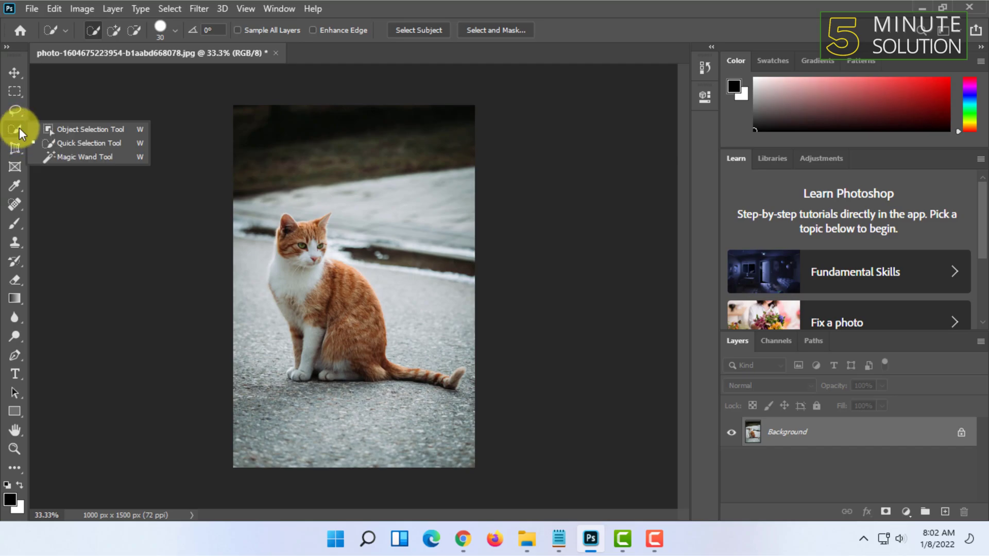
left_click(76, 144)
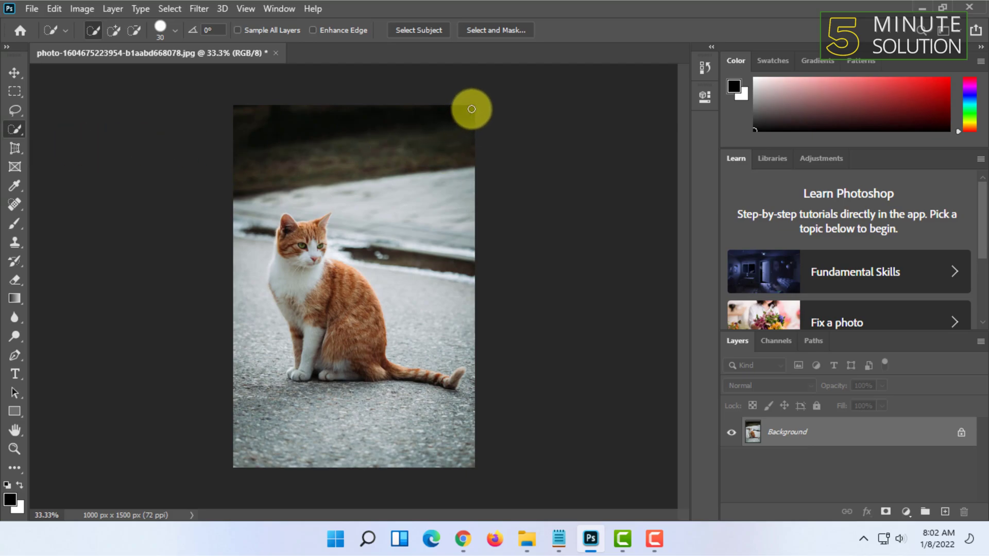
mouse_move(471, 109)
left_mouse_down()
mouse_move(426, 152)
mouse_move(410, 201)
mouse_move(448, 273)
mouse_move(445, 309)
mouse_move(474, 407)
left_mouse_up()
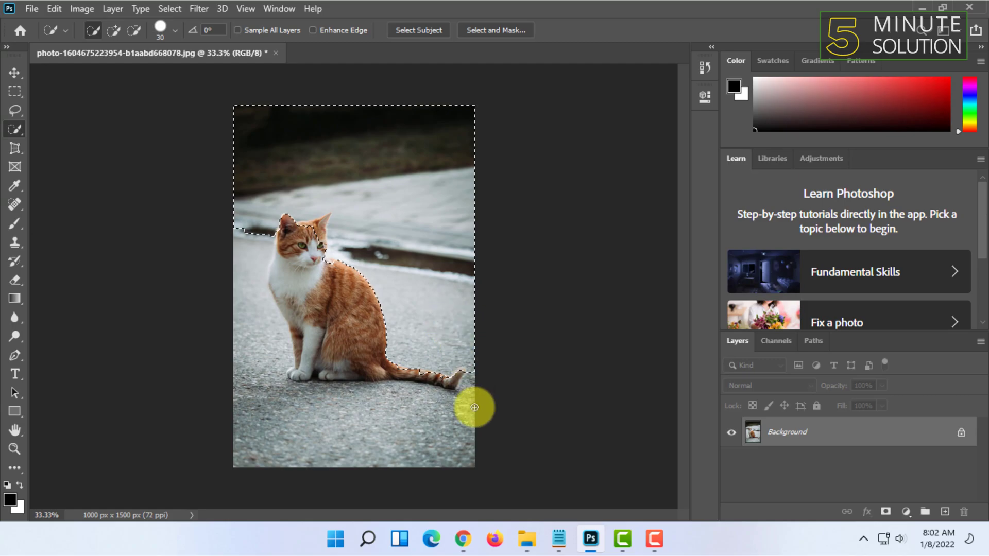
mouse_move(271, 468)
left_mouse_down()
mouse_move(260, 434)
mouse_move(286, 398)
mouse_move(419, 427)
mouse_move(332, 399)
mouse_move(238, 319)
mouse_move(238, 250)
mouse_move(252, 218)
mouse_move(256, 370)
mouse_move(227, 263)
left_mouse_up()
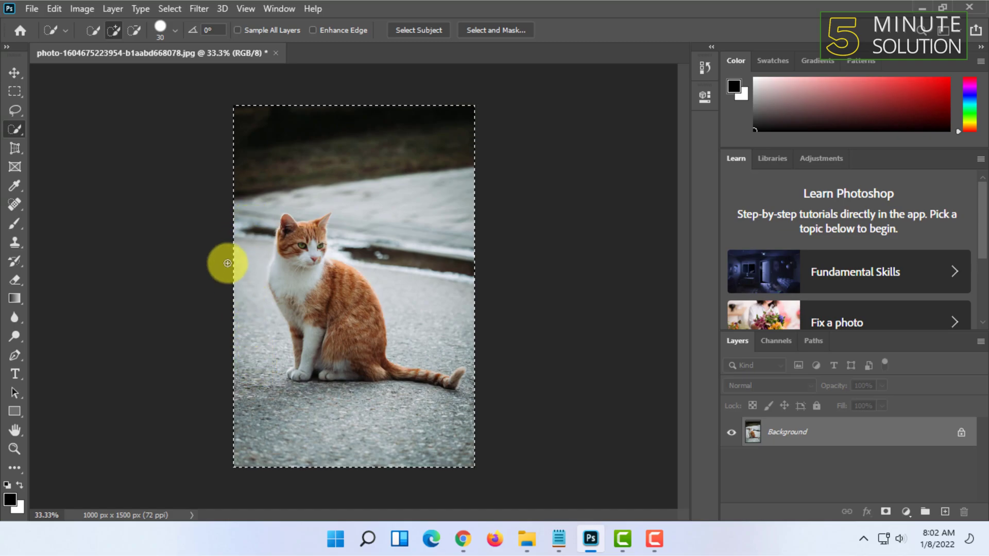
Clear the whole-photo selection and brush-select the dark background down to the road edge.
left_click(15, 91)
left_click(148, 136)
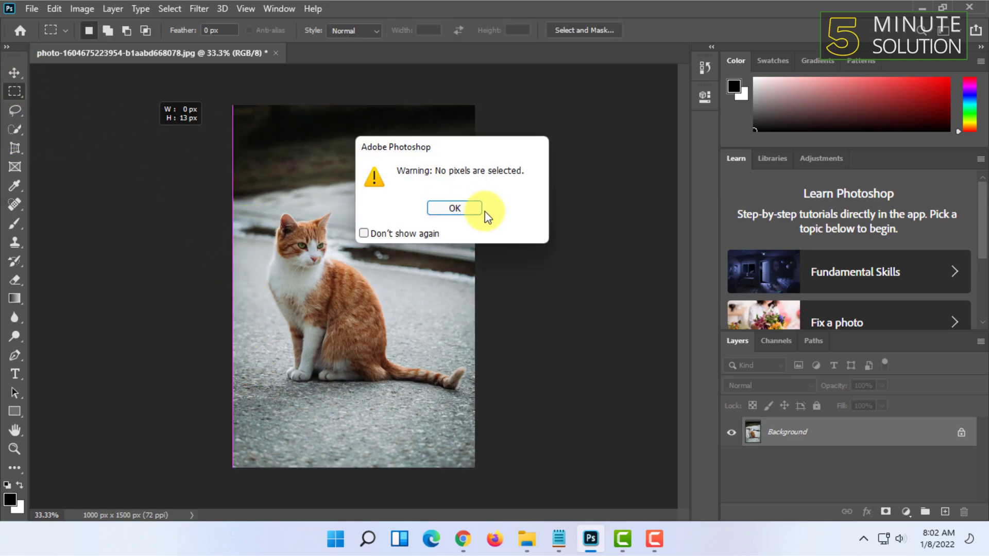
left_click(478, 208)
left_click(15, 130)
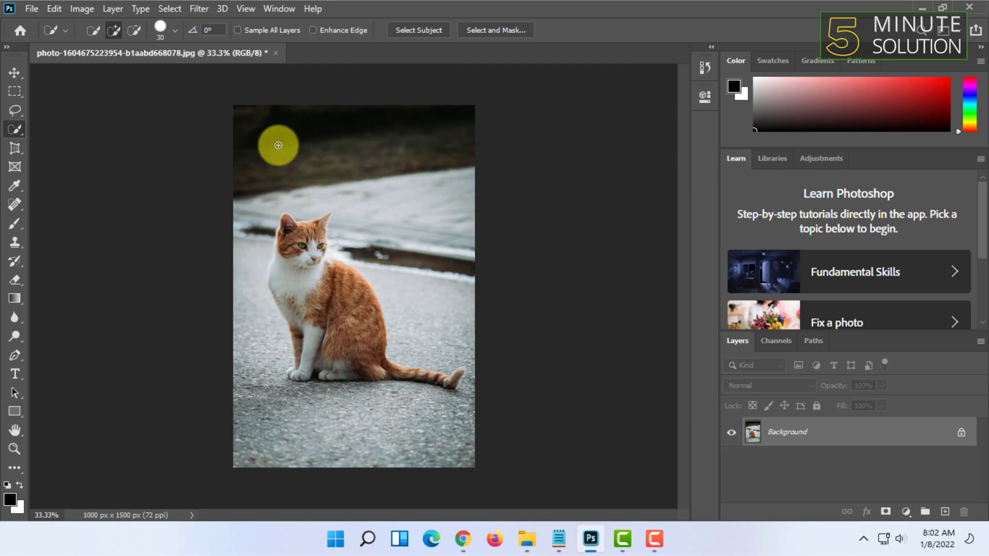
mouse_move(278, 145)
left_mouse_down()
mouse_move(340, 144)
mouse_move(448, 192)
left_mouse_up()
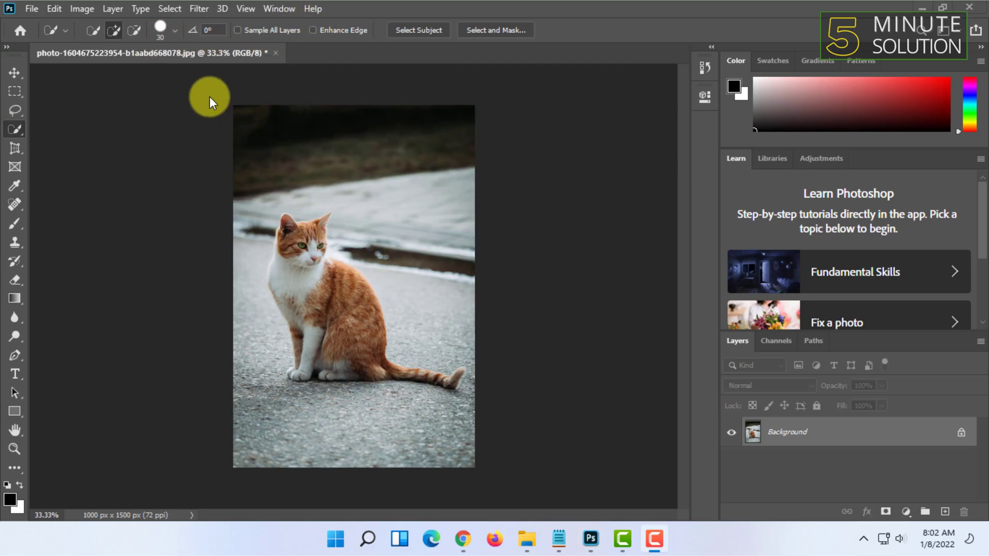
mouse_move(338, 246)
left_mouse_down()
mouse_move(276, 192)
mouse_move(310, 231)
mouse_move(305, 224)
mouse_move(323, 216)
mouse_move(295, 226)
mouse_move(326, 210)
left_mouse_up()
Subtract the cat's head from the selection, then return to Add to selection mode.
left_click(133, 31)
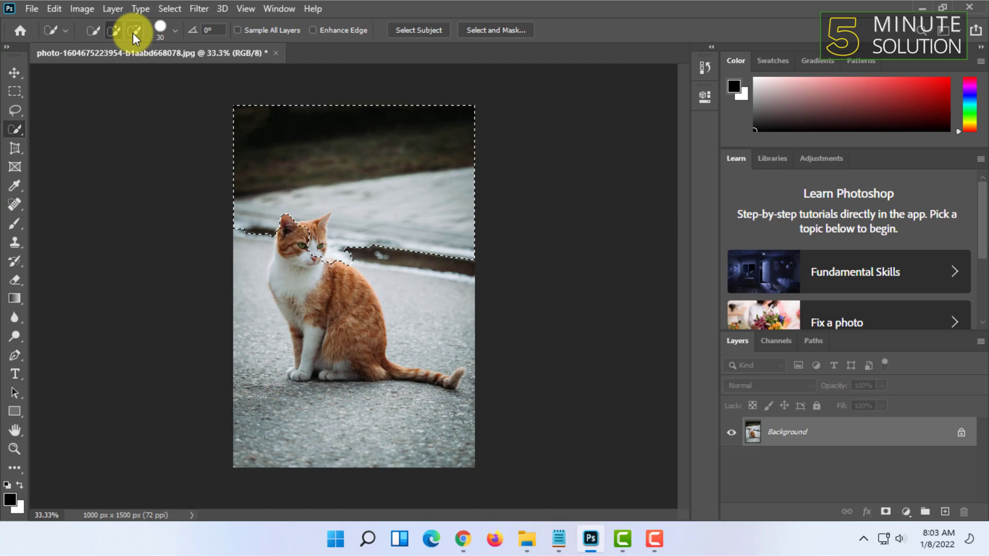
left_click(307, 241)
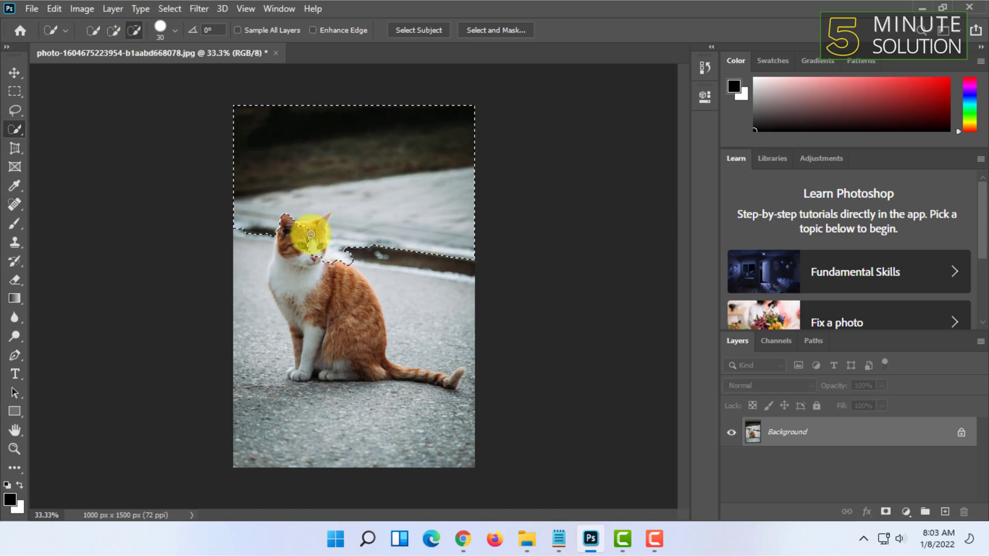
mouse_move(311, 235)
left_mouse_down()
mouse_move(311, 251)
mouse_move(323, 246)
mouse_move(299, 221)
mouse_move(314, 220)
mouse_move(289, 316)
mouse_move(369, 245)
left_mouse_up()
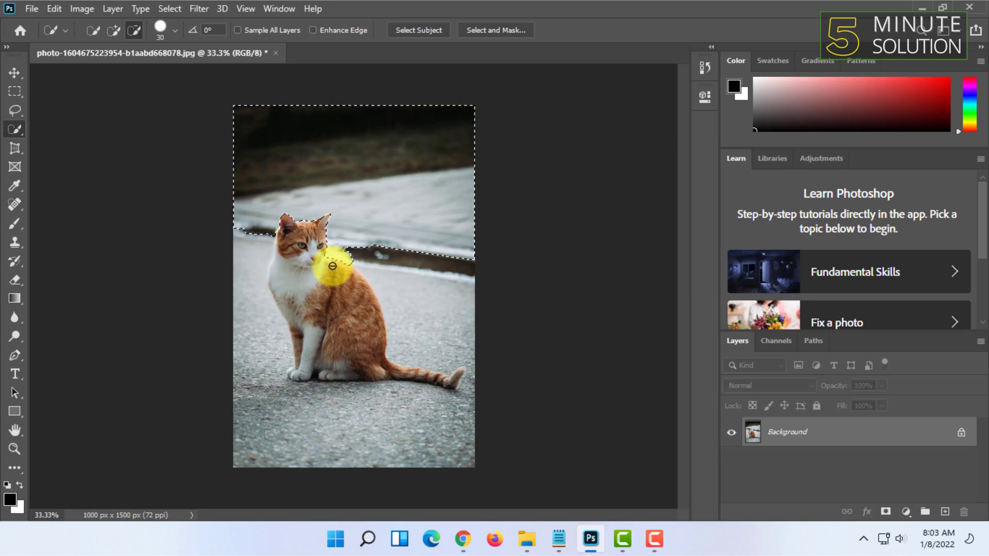
left_click(17, 133)
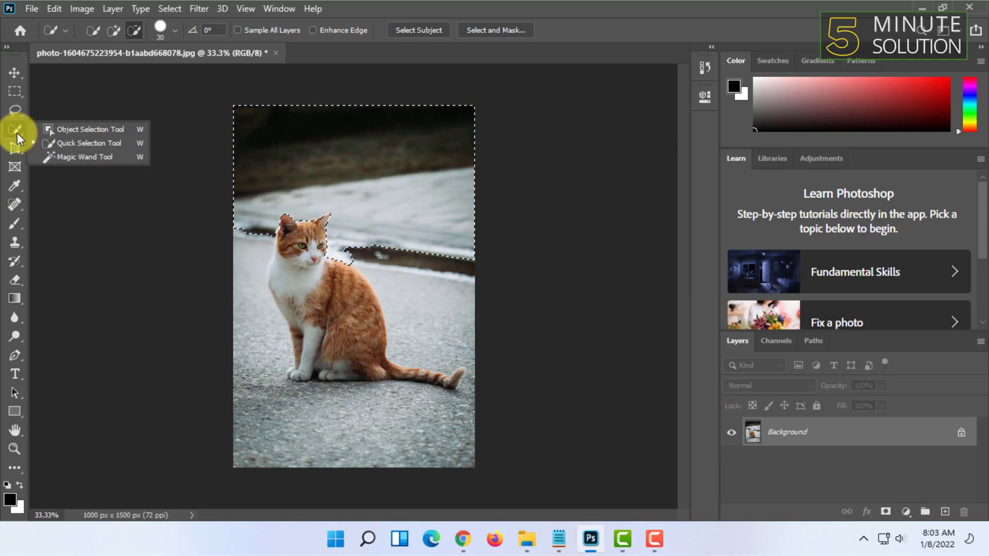
left_click(112, 30)
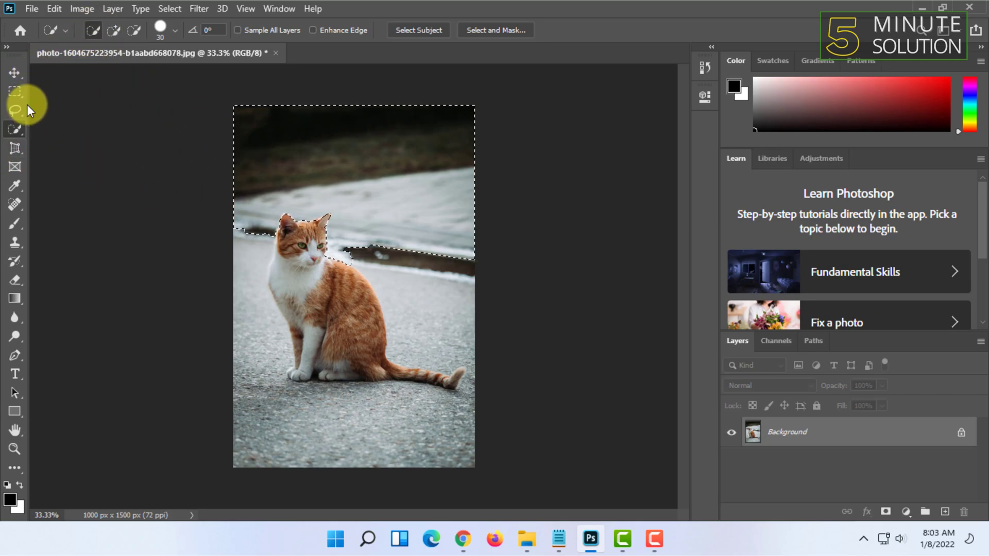
Deselect with Ctrl+D, choose the Magic Wand Tool, and zoom the photo to 50%.
right_click(16, 128)
left_click(14, 92)
key("ctrl+d")
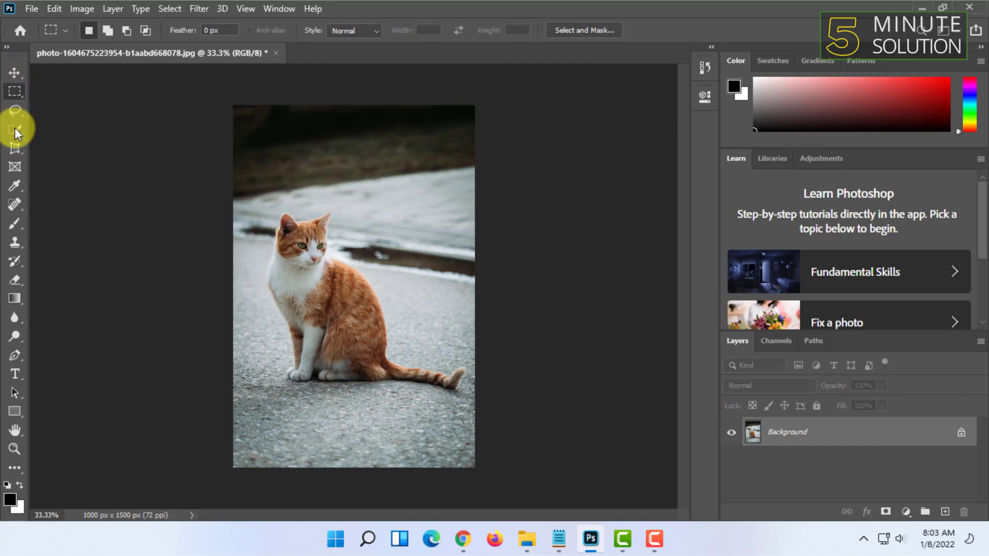
left_click(15, 129)
right_click(20, 125)
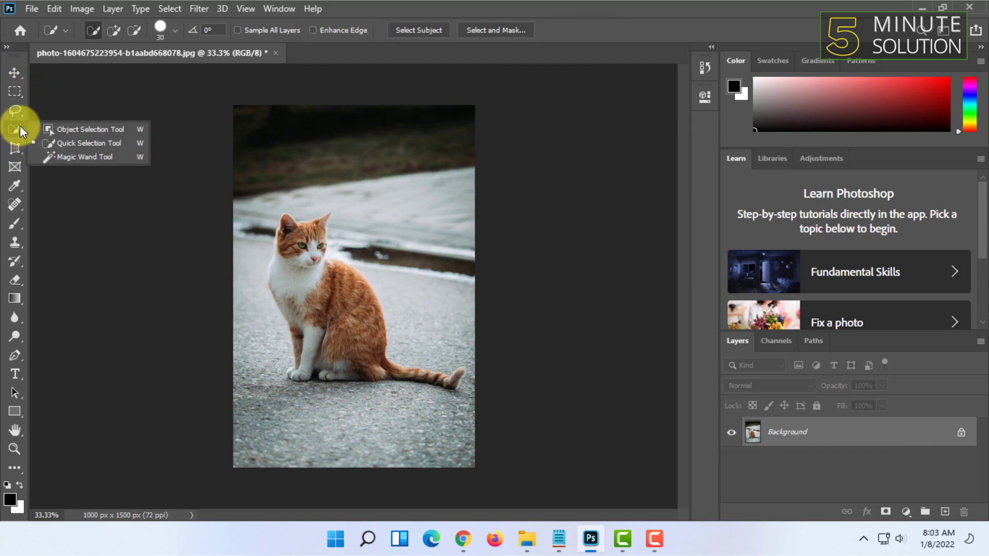
left_click(89, 156)
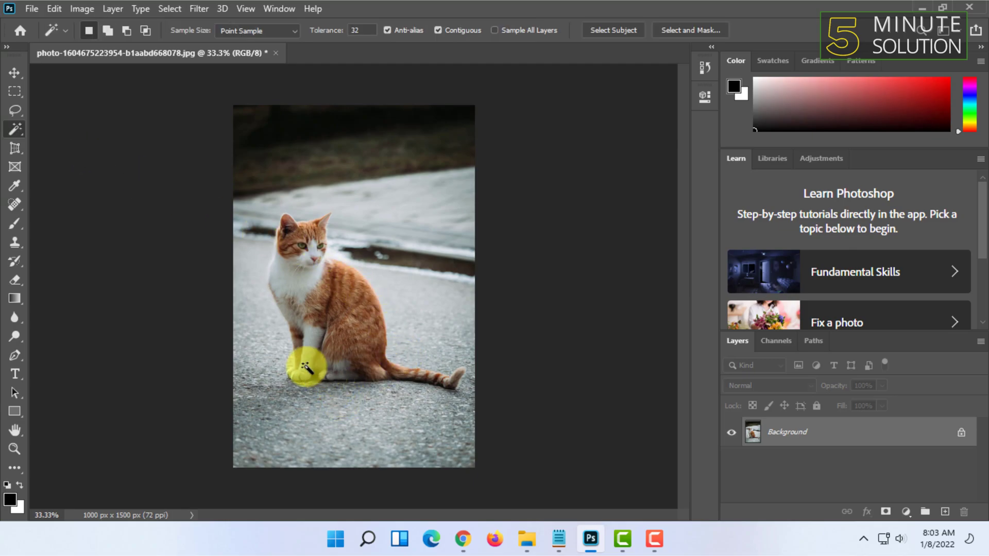
key("ctrl+plus")
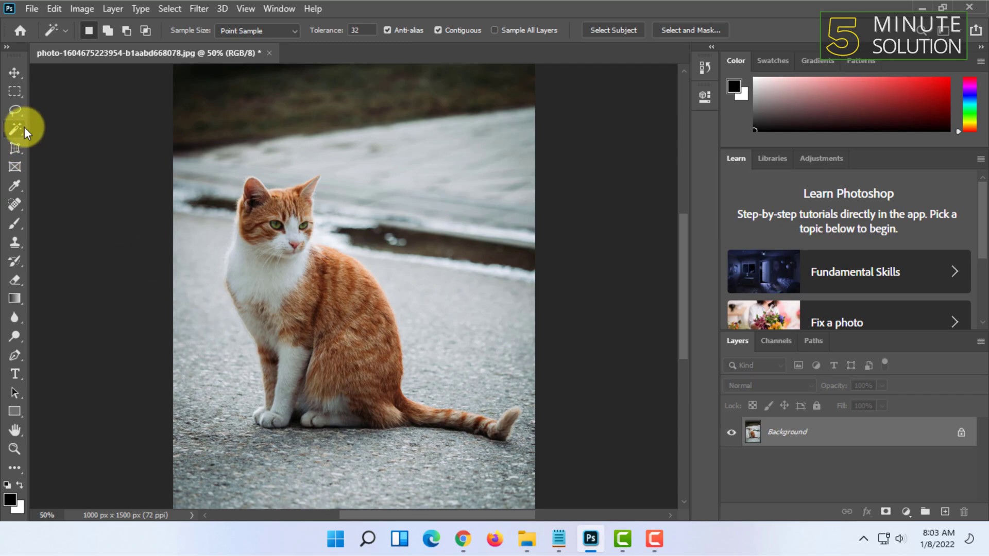
scroll(276, 221, "down", 3)
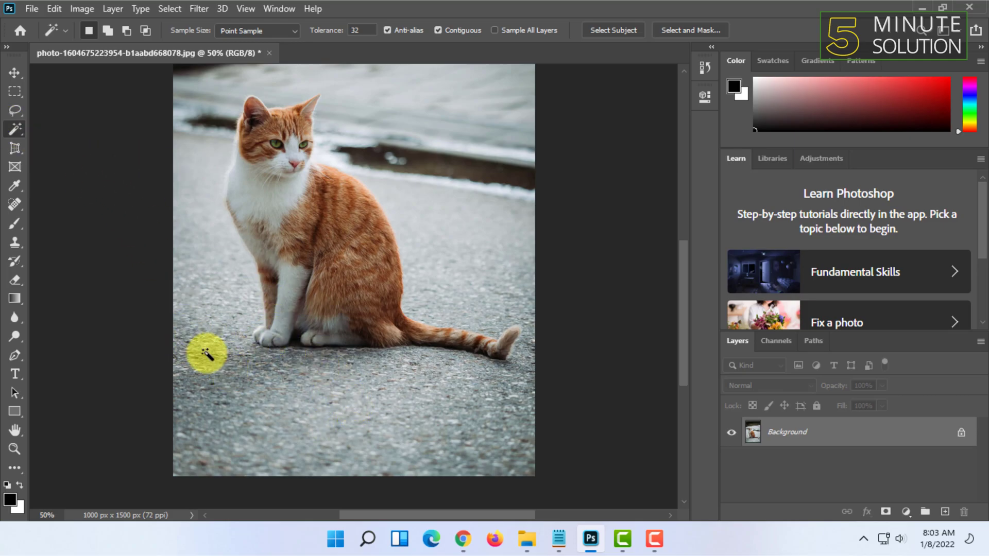
Select the grey road below the cat with the Magic Wand.
left_click(314, 418)
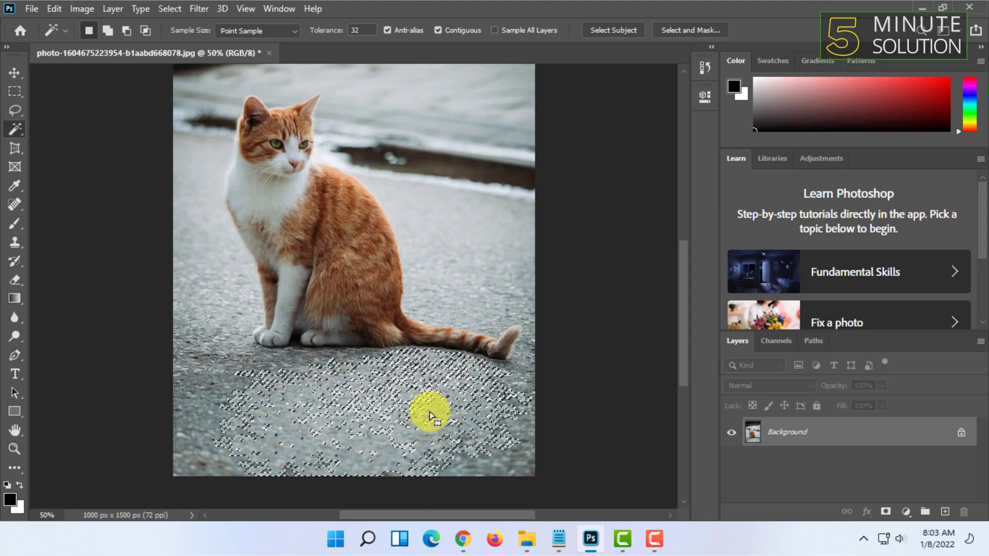
scroll(207, 315, "up", 1)
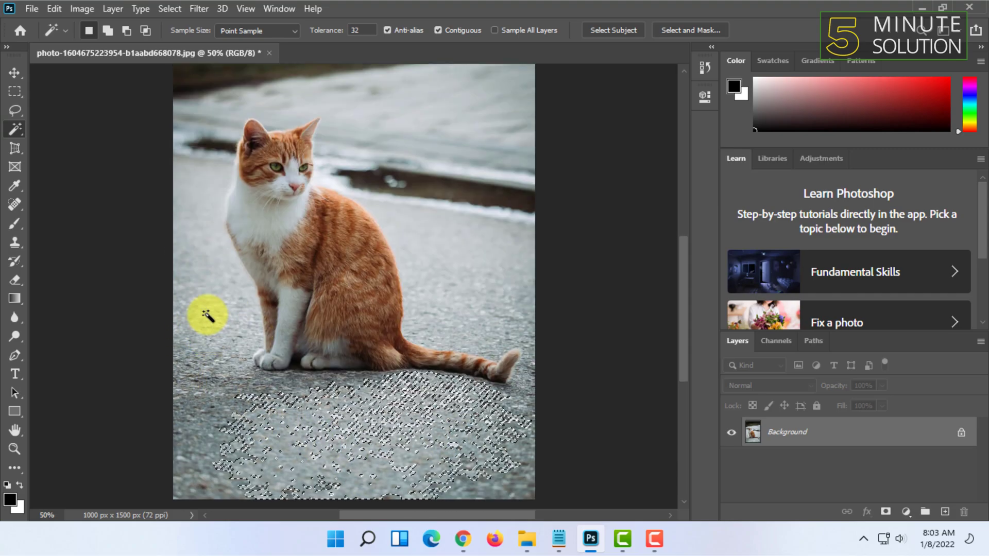
scroll(207, 315, "up", 1)
scroll(298, 283, "down", 3)
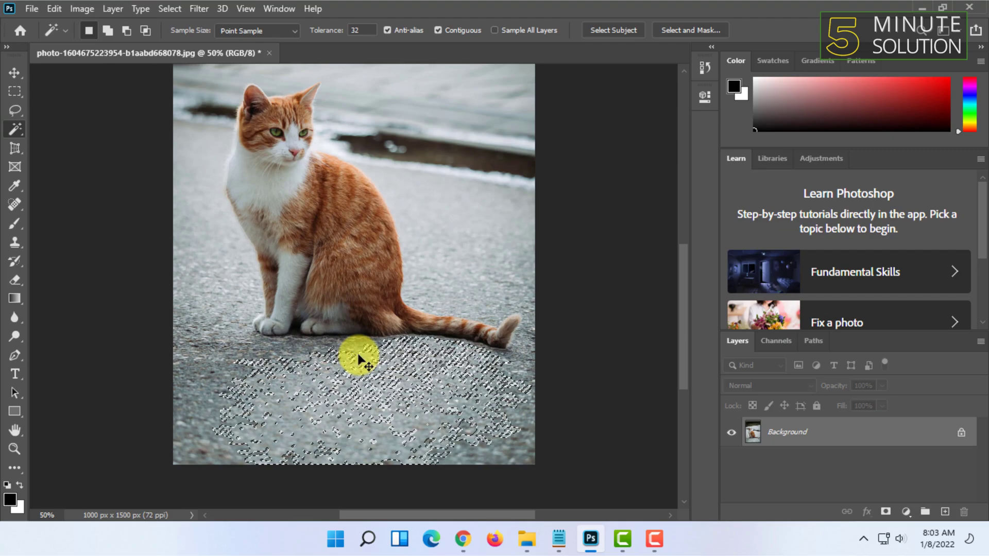
scroll(359, 359, "down", 1)
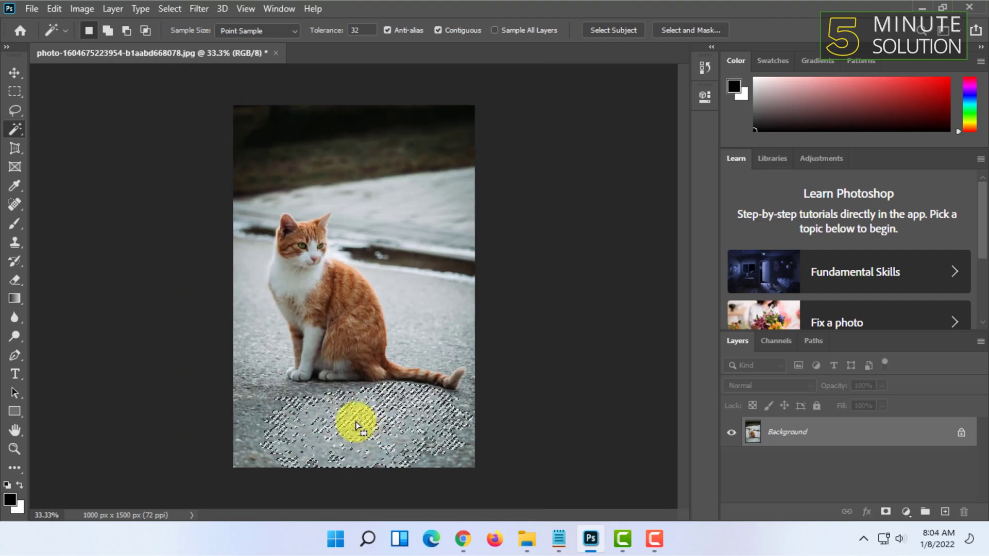
In Add to selection mode, add the dark top background and the snowy area around the cat.
left_click(109, 32)
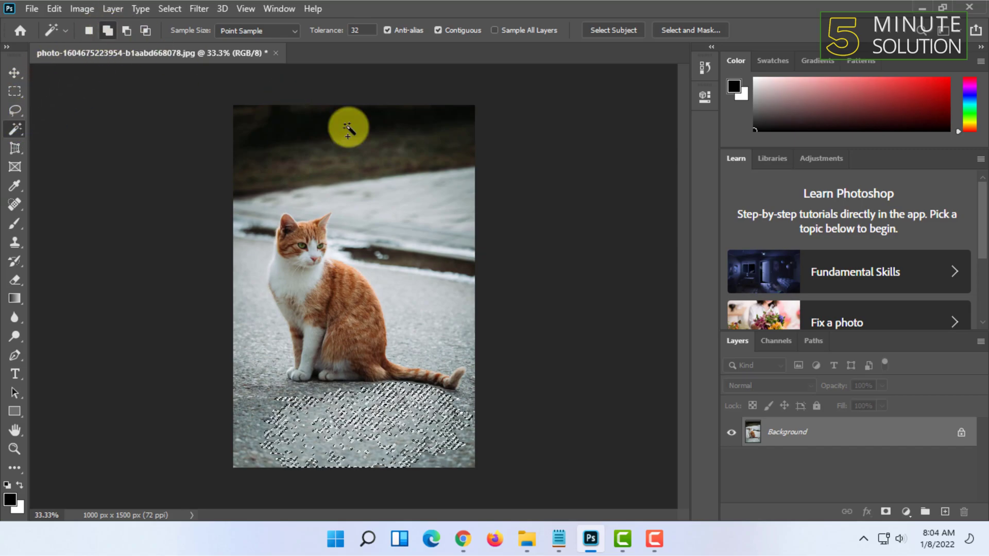
left_click(423, 144)
left_click(449, 236)
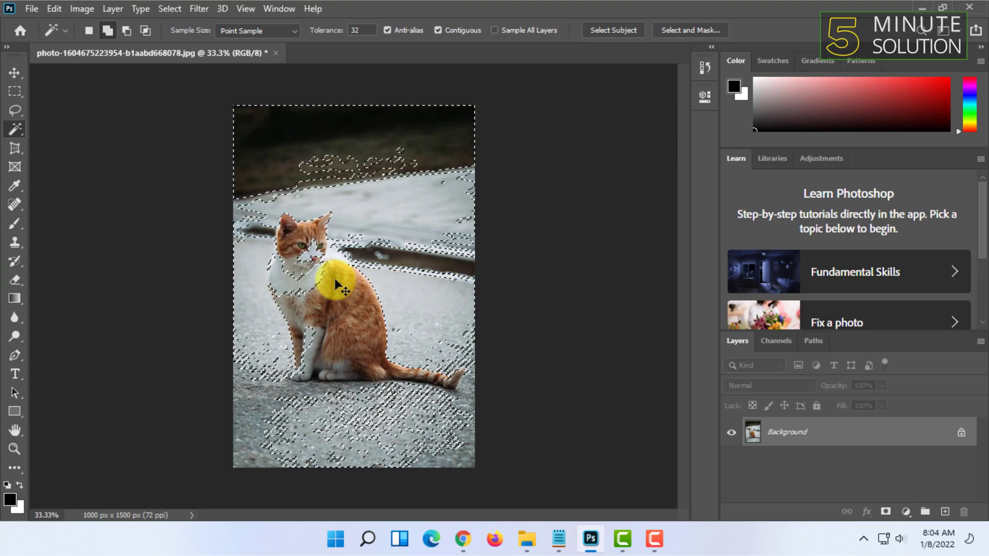
key("ctrl+z")
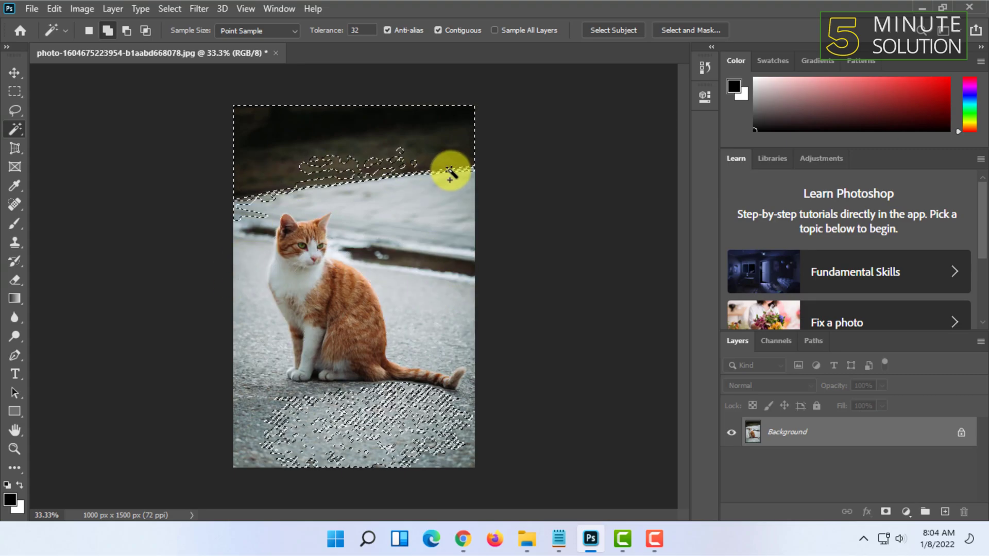
left_click(453, 194)
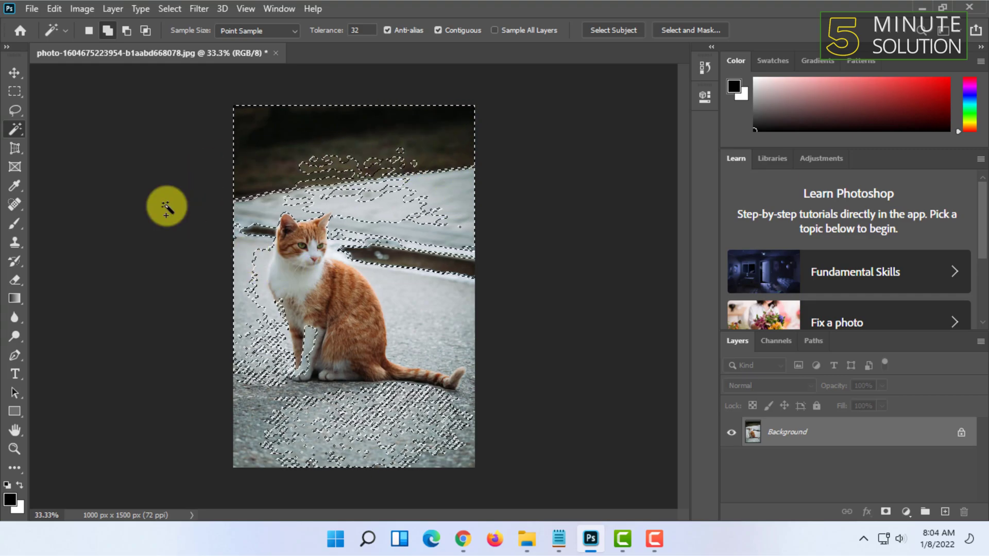
Brush out the area beside the cat's front paws using Quick Selection in Subtract mode.
right_click(17, 130)
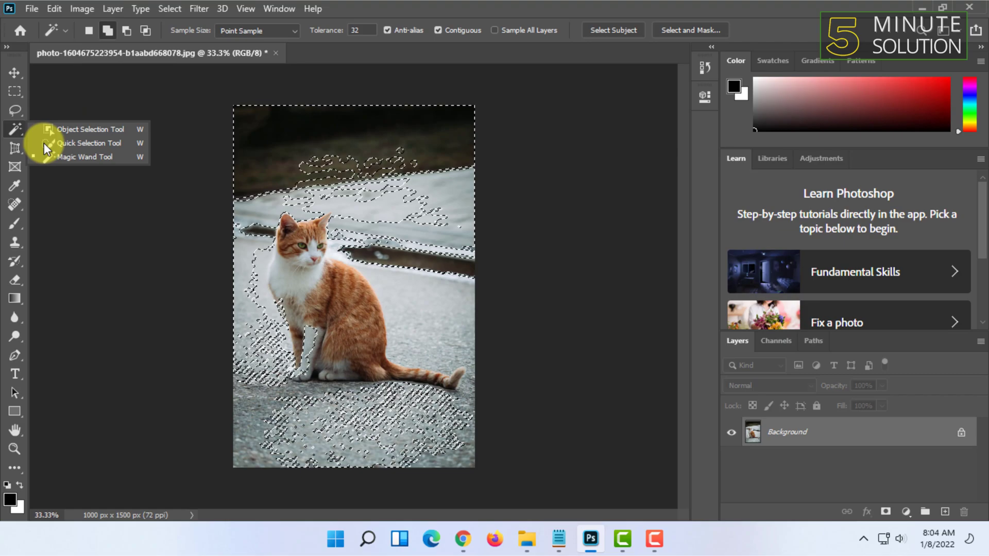
left_click(68, 144)
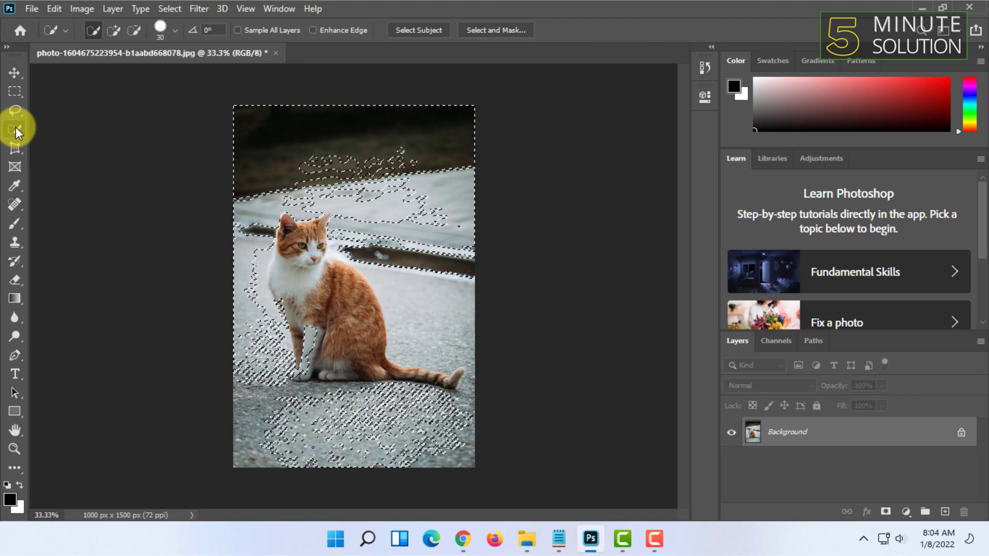
right_click(15, 128)
left_click(44, 141)
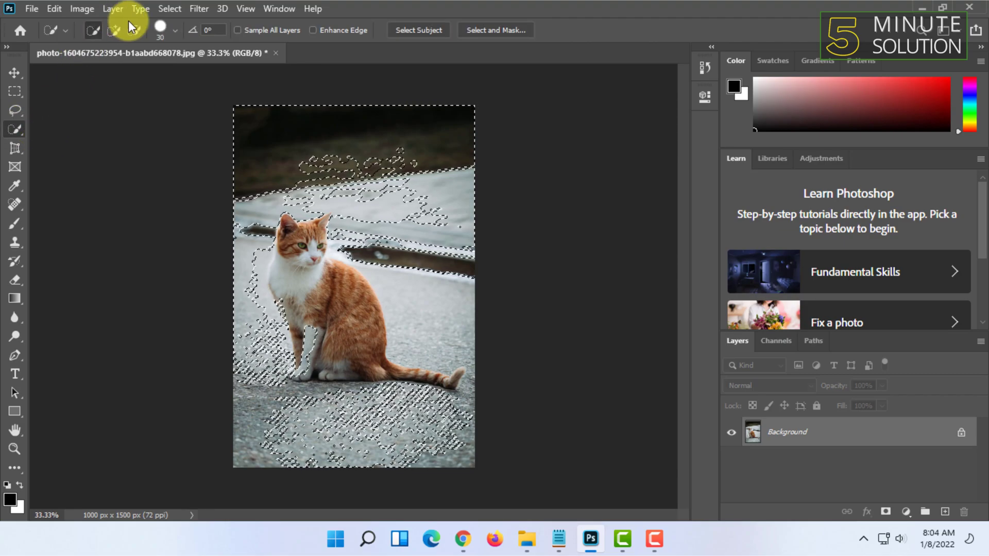
left_click(133, 32)
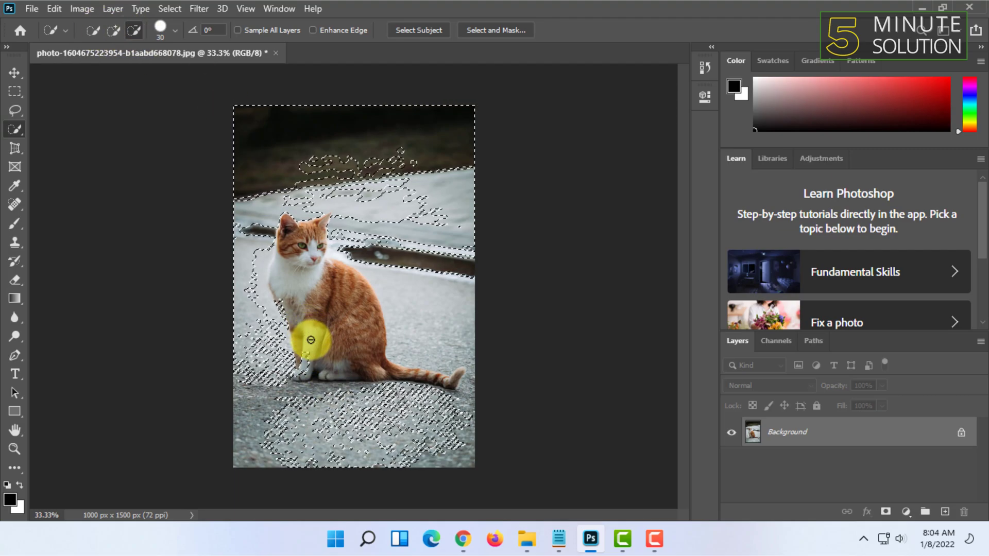
left_click_drag(304, 367, 297, 376)
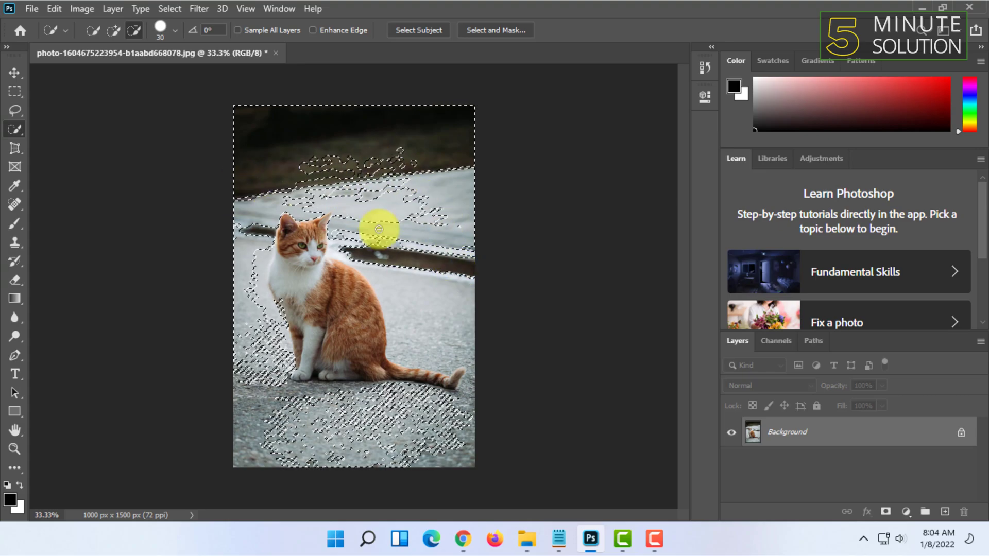
right_click(15, 129)
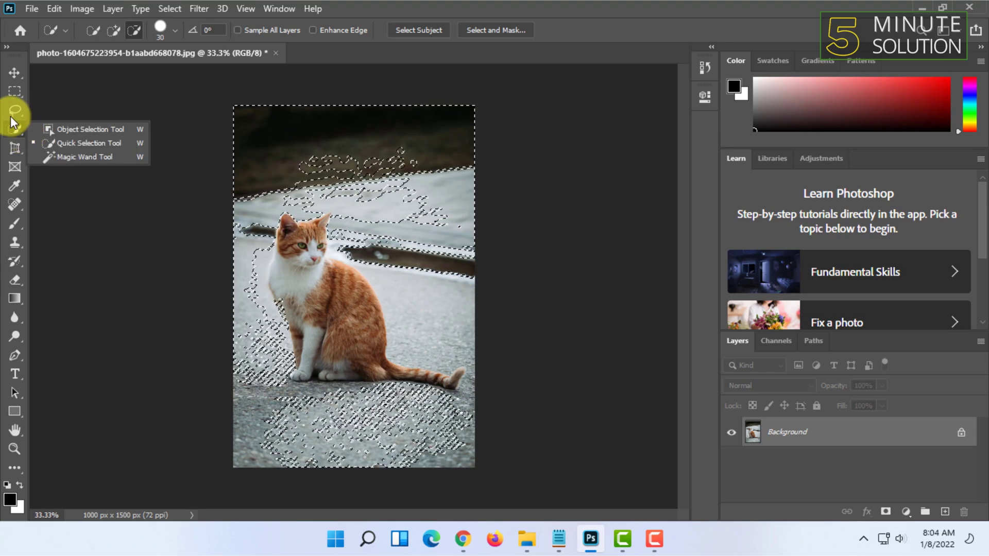
Subtract the dark top background with Object Selection, then pick Rectangular Marquee and deselect.
left_click(91, 130)
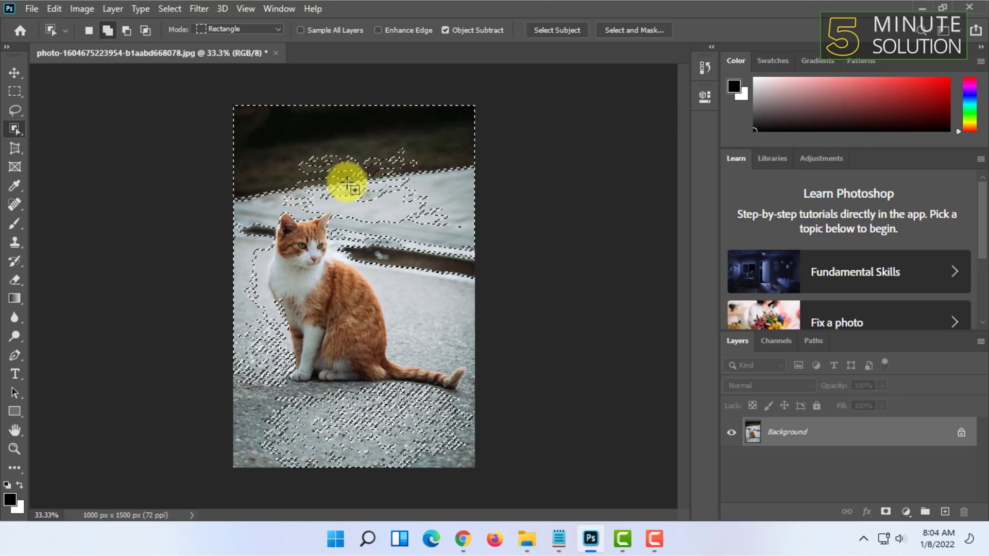
left_click_drag(387, 153, 503, 321)
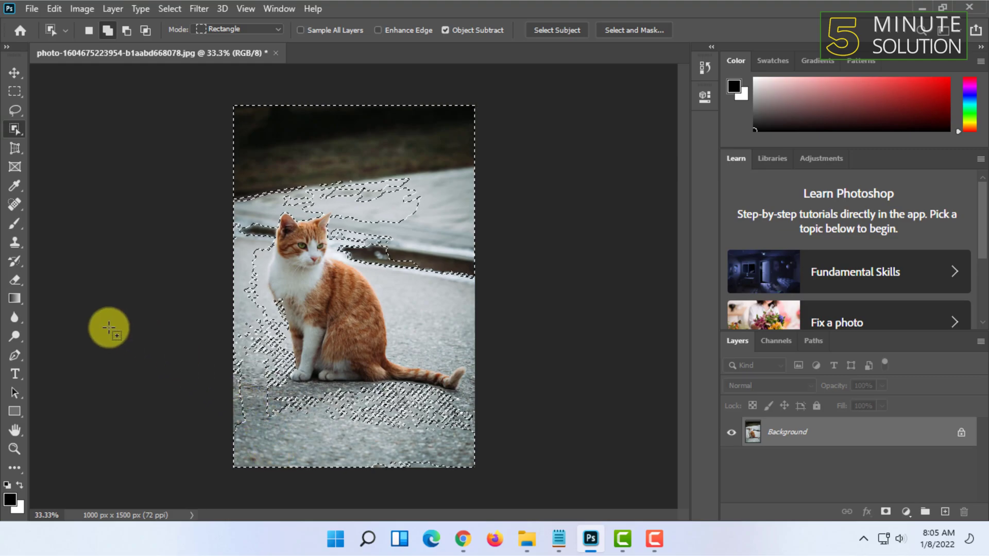
left_click(14, 91)
left_click(101, 110)
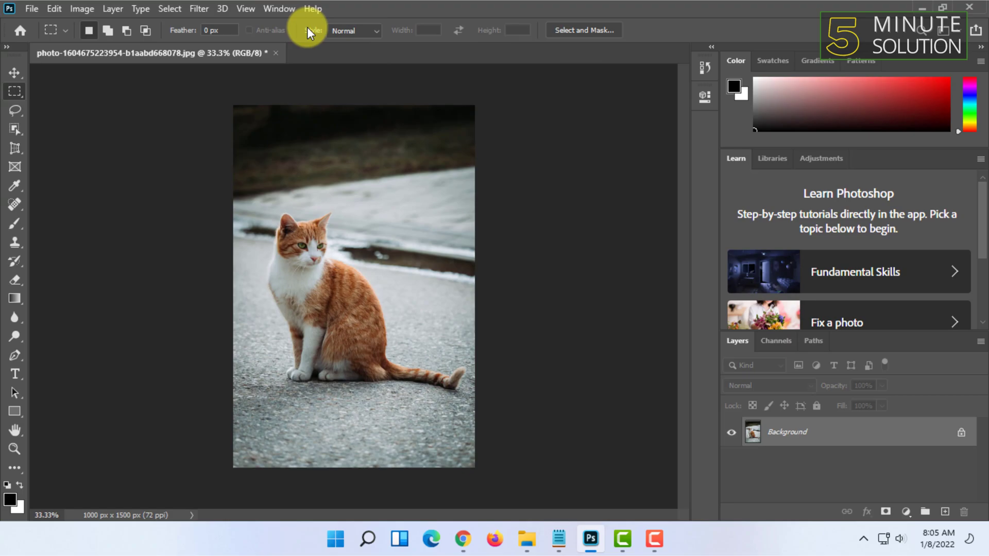
left_click_drag(457, 218, 622, 223)
left_click(203, 101)
left_click(472, 163)
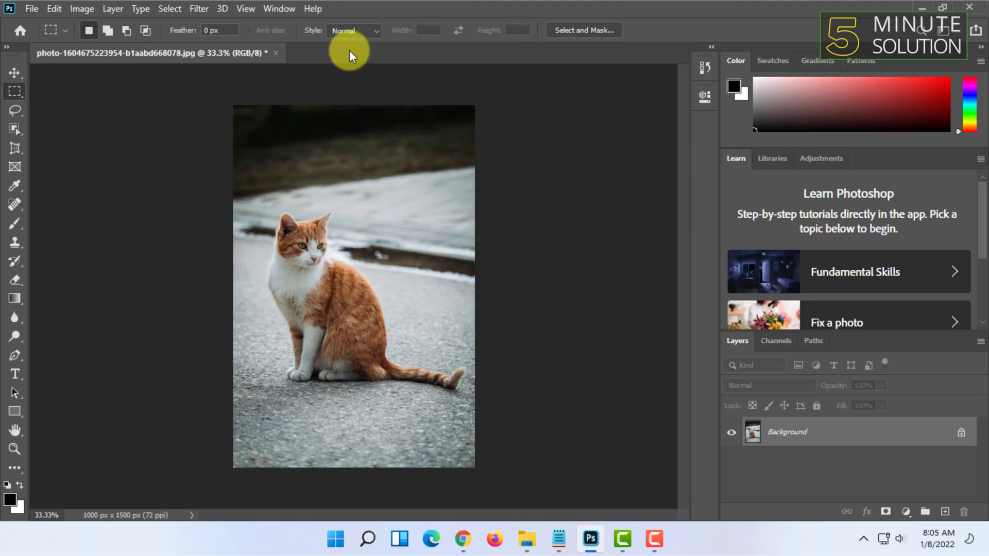